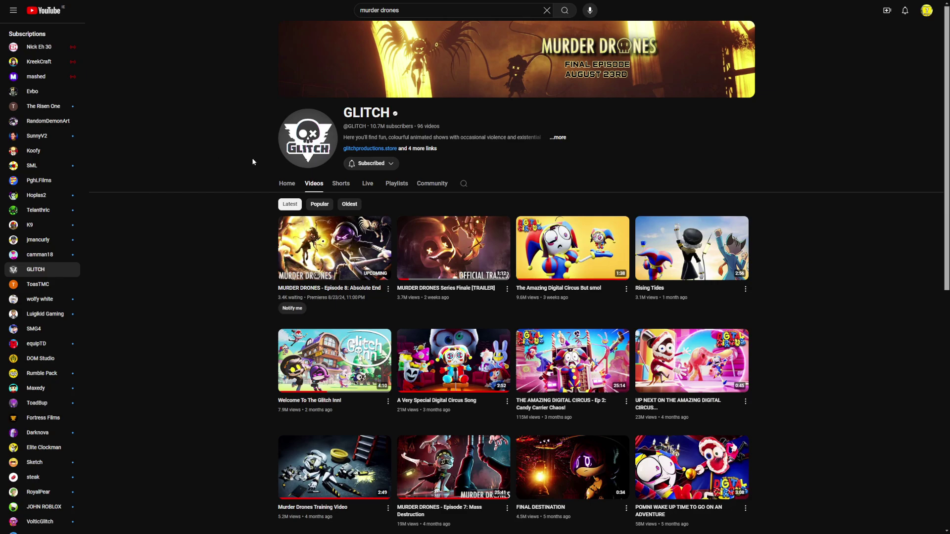
left_click(433, 184)
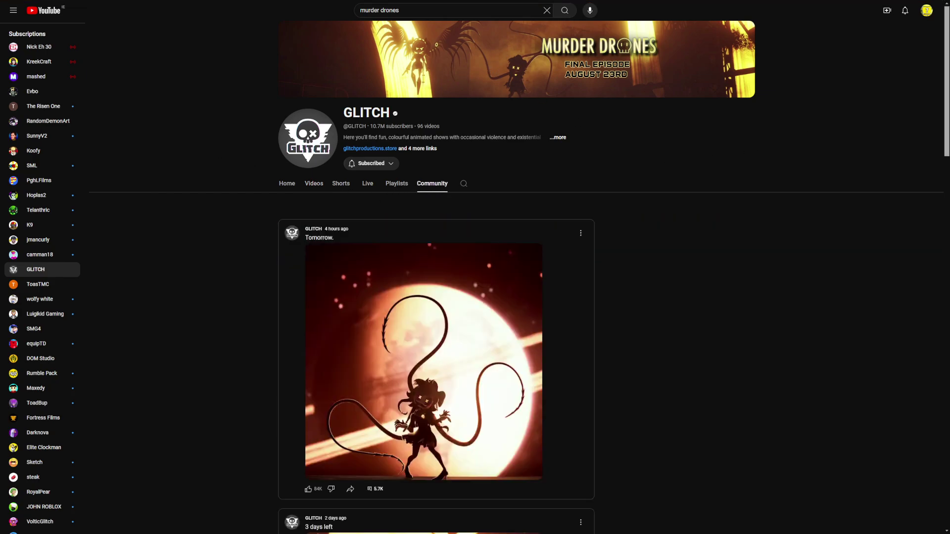
scroll(687, 159, "down", 1)
scroll(337, 235, "up", 1)
left_click_drag(947, 60, 948, 342)
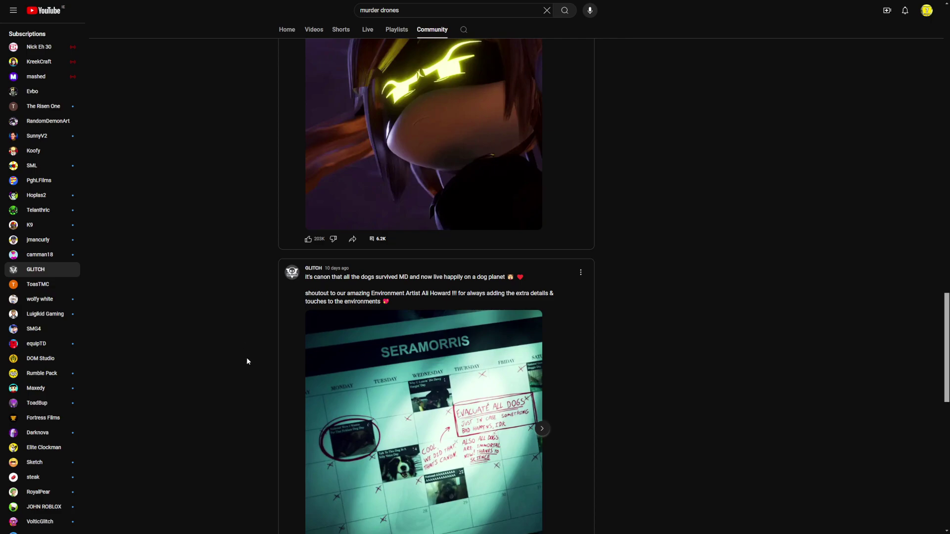
left_click_drag(947, 331, 947, 369)
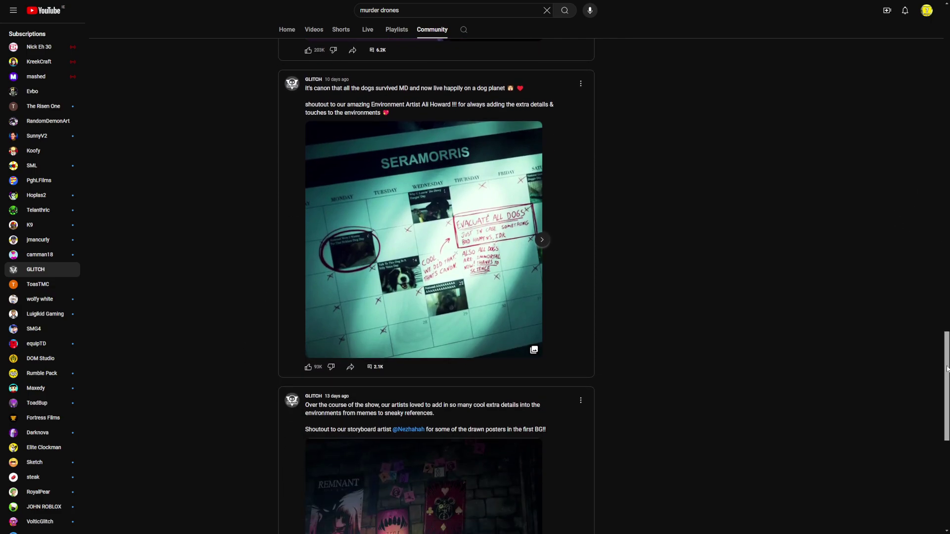
left_click_drag(947, 369, 938, 514)
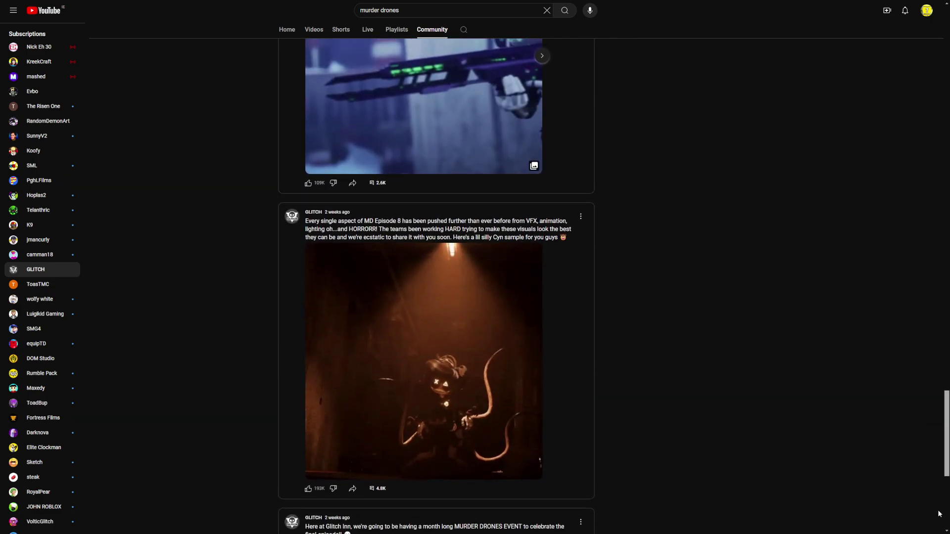
scroll(553, 334, "up", 4)
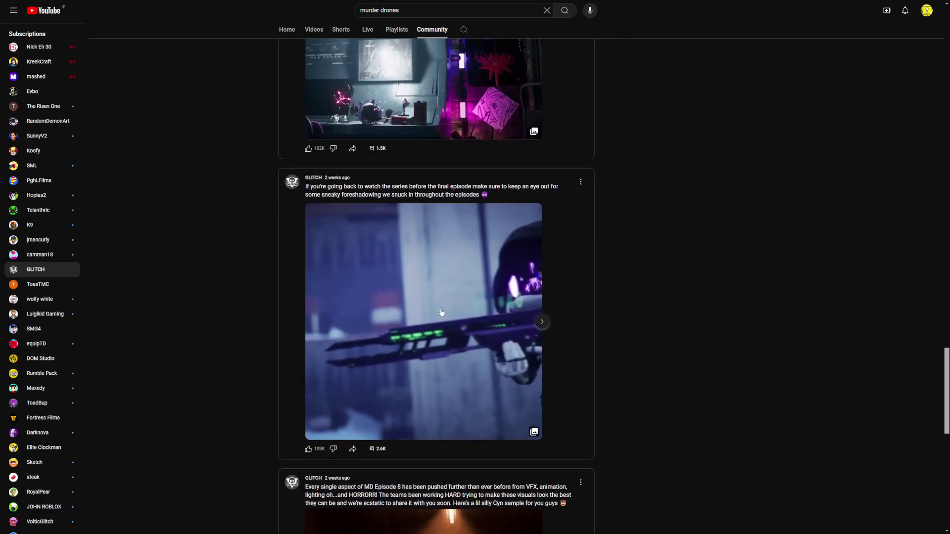
left_click(543, 321)
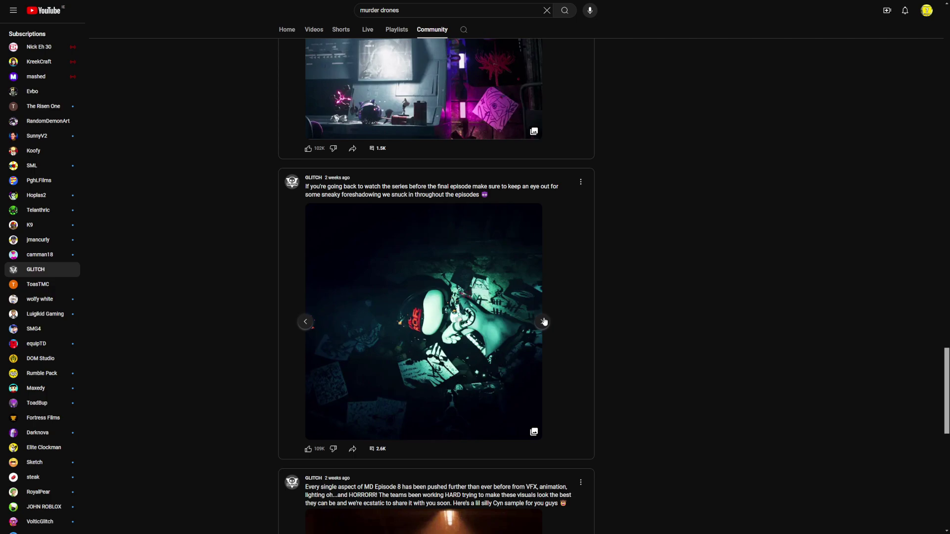
left_click(544, 321)
left_click(543, 321)
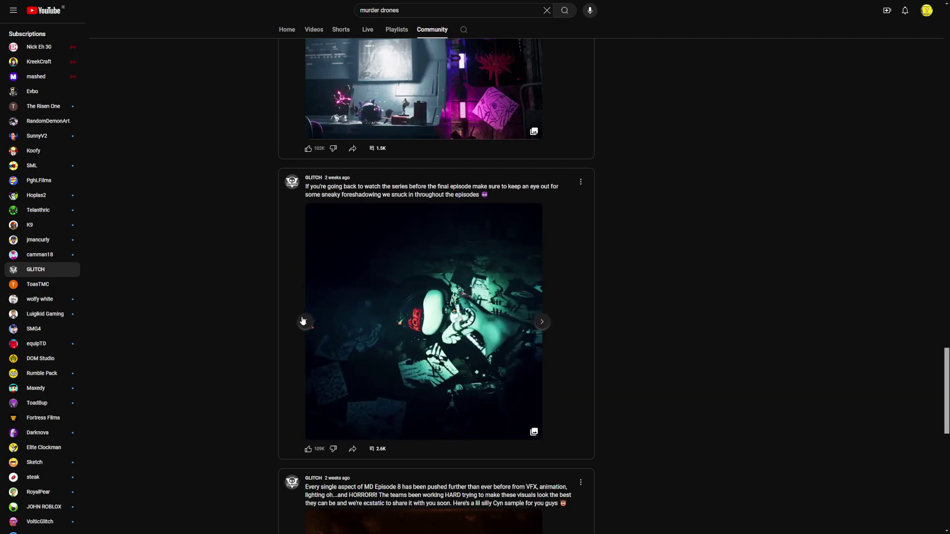
scroll(913, 382, "down", 7)
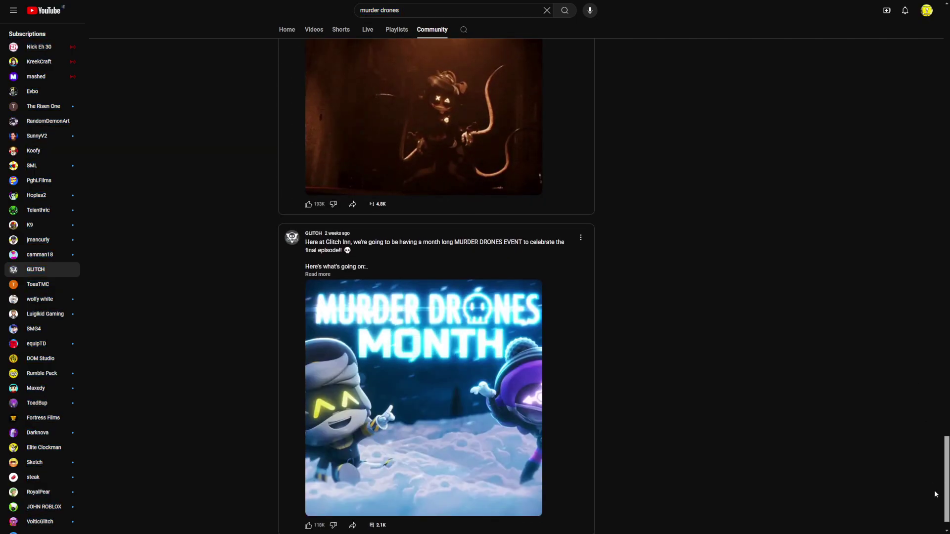
scroll(940, 466, "down", 1)
scroll(940, 467, "down", 5)
scroll(941, 467, "down", 5)
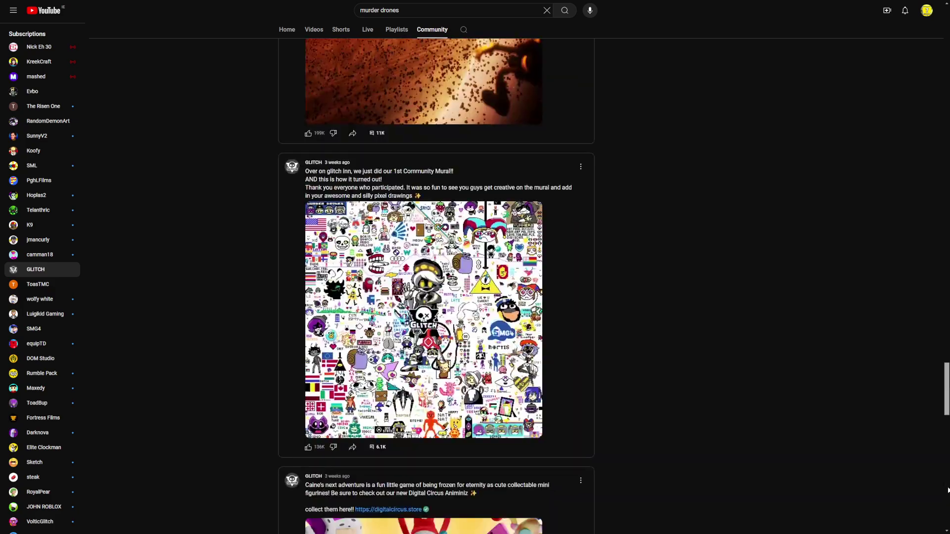
scroll(940, 467, "down", 5)
scroll(941, 468, "up", 6)
scroll(941, 467, "up", 5)
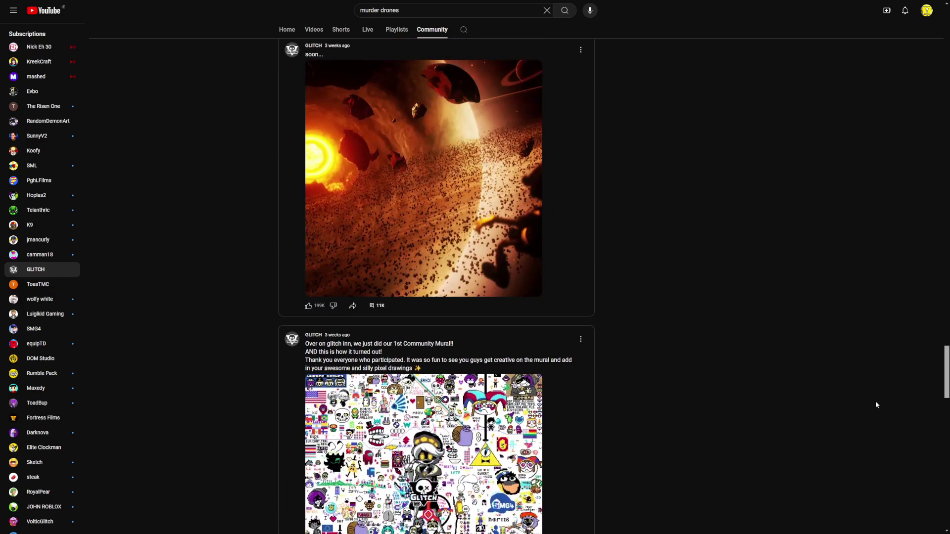
scroll(906, 260, "up", 5)
scroll(907, 260, "up", 5)
scroll(907, 246, "up", 2)
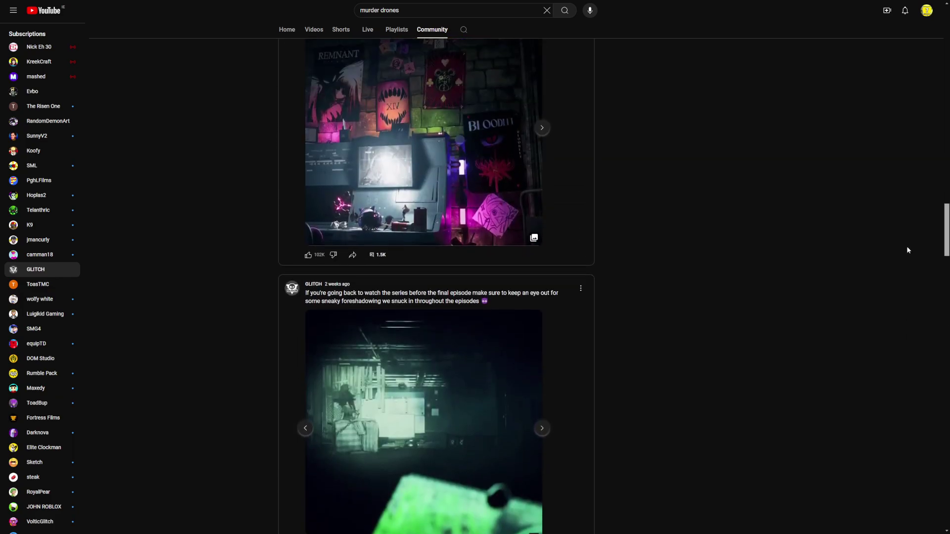
scroll(903, 256, "down", 2)
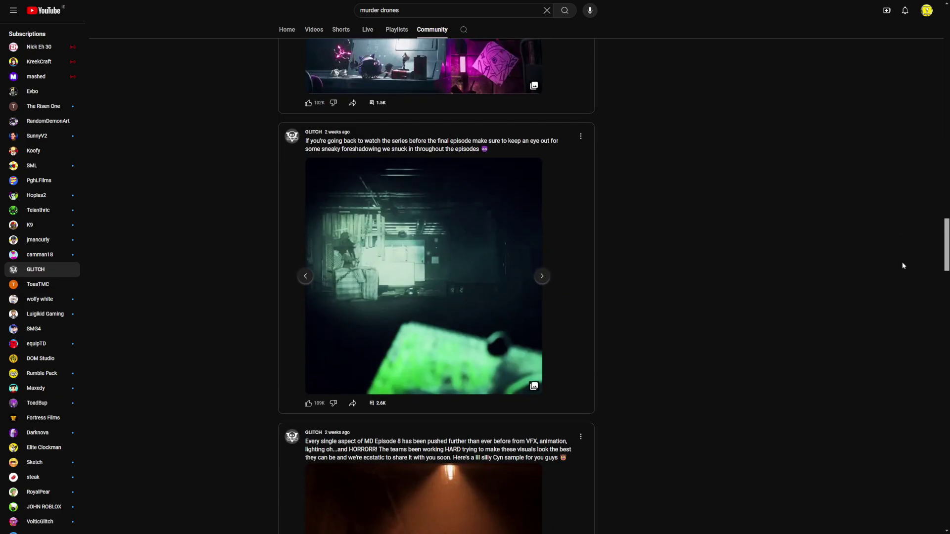
left_click(305, 276)
left_click(542, 275)
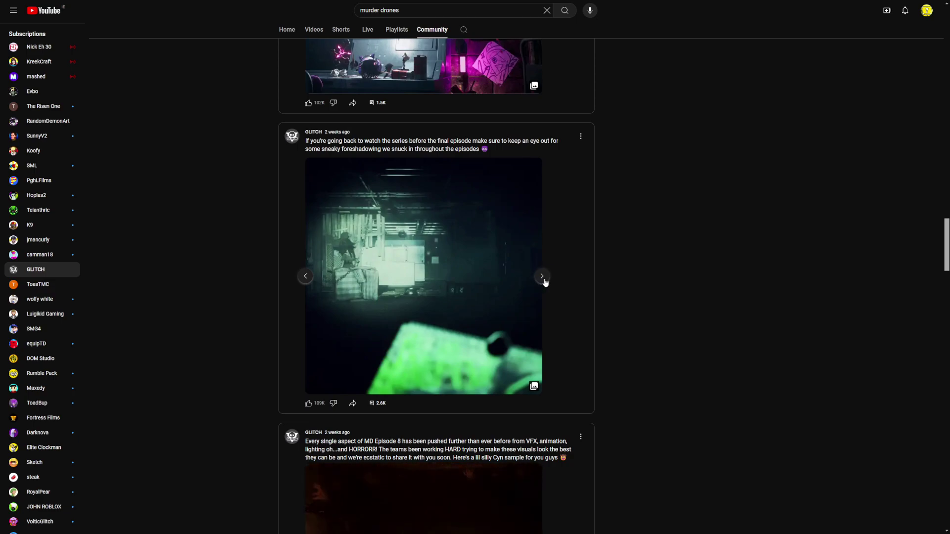
left_click(543, 278)
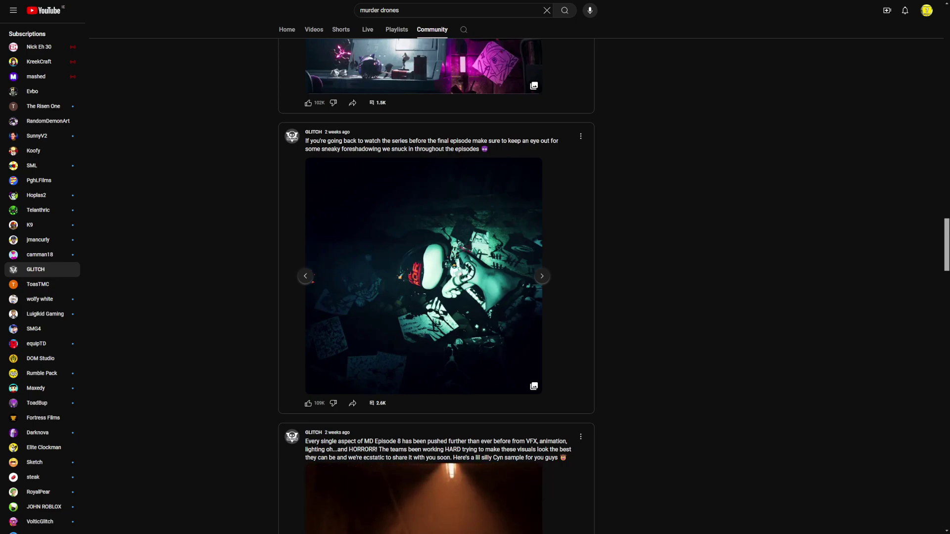
mouse_move(946, 226)
left_mouse_down()
mouse_move(933, 74)
mouse_move(948, 3)
left_mouse_up()
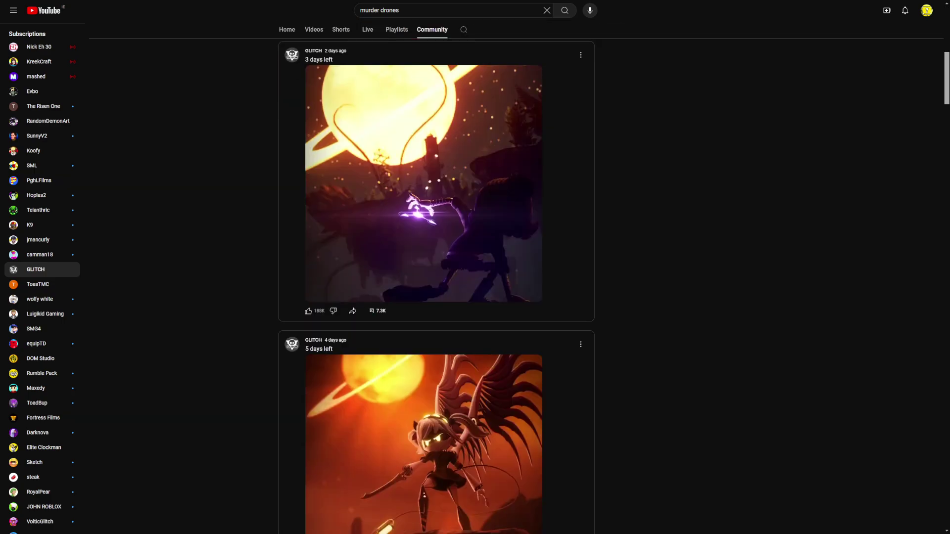
left_click_drag(945, 79, 946, 126)
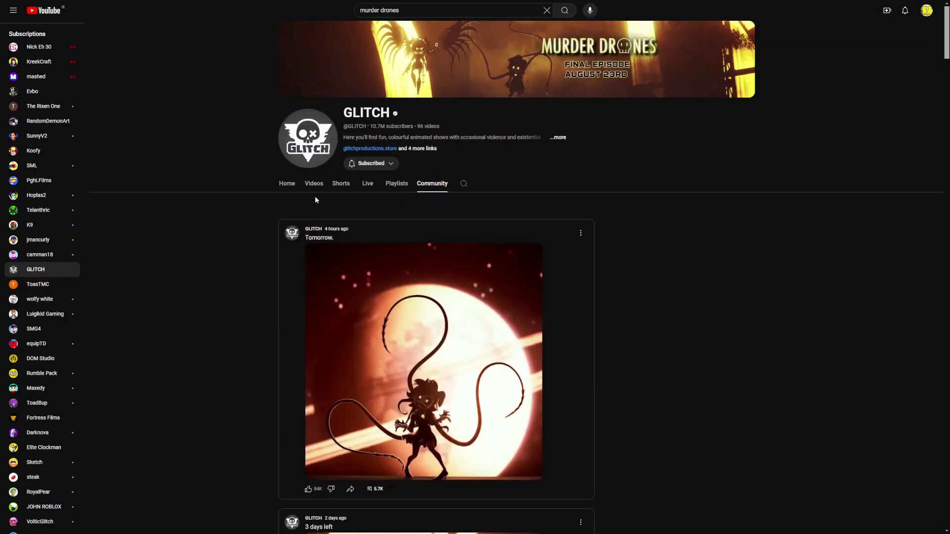
Switch the GLITCH channel page from Community posts to its Videos uploads.
left_click(314, 190)
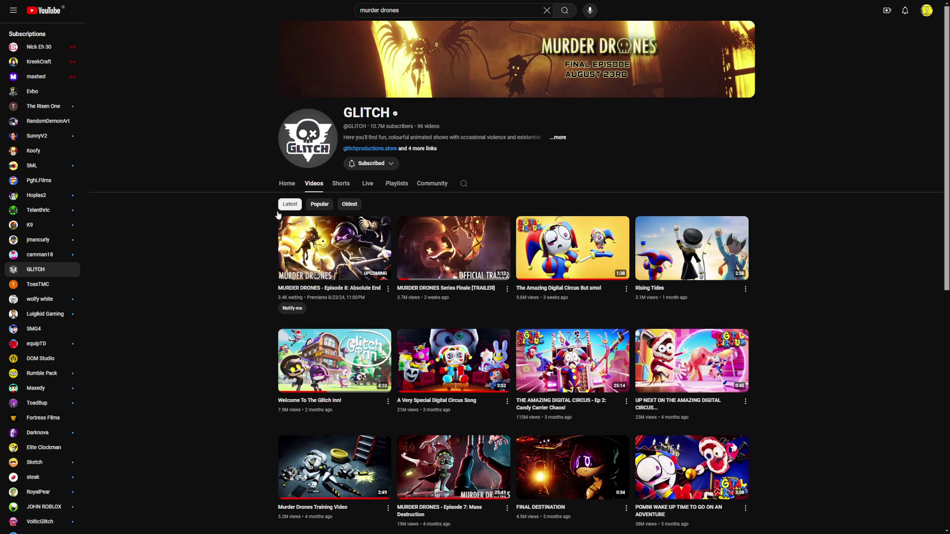
mouse_move(334, 248)
left_click_drag(323, 267, 349, 249)
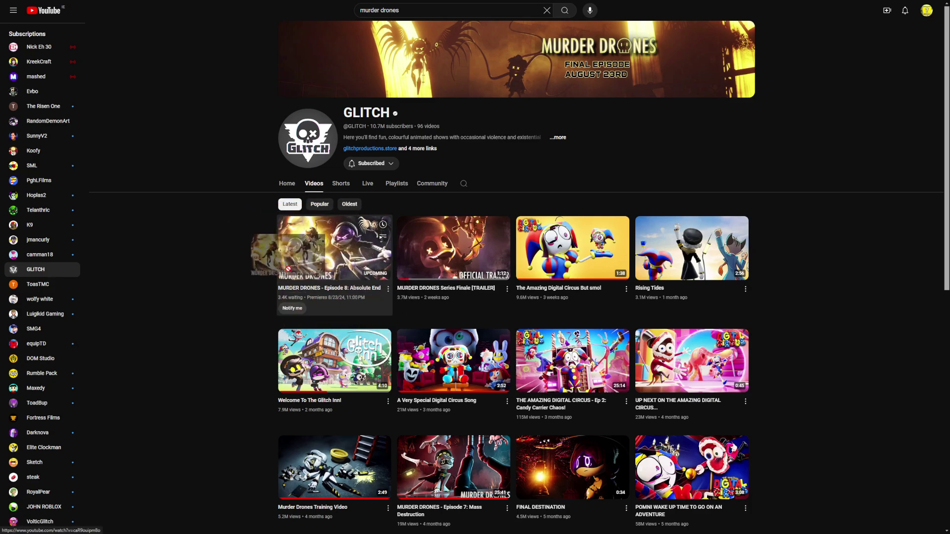
left_click_drag(350, 249, 318, 315)
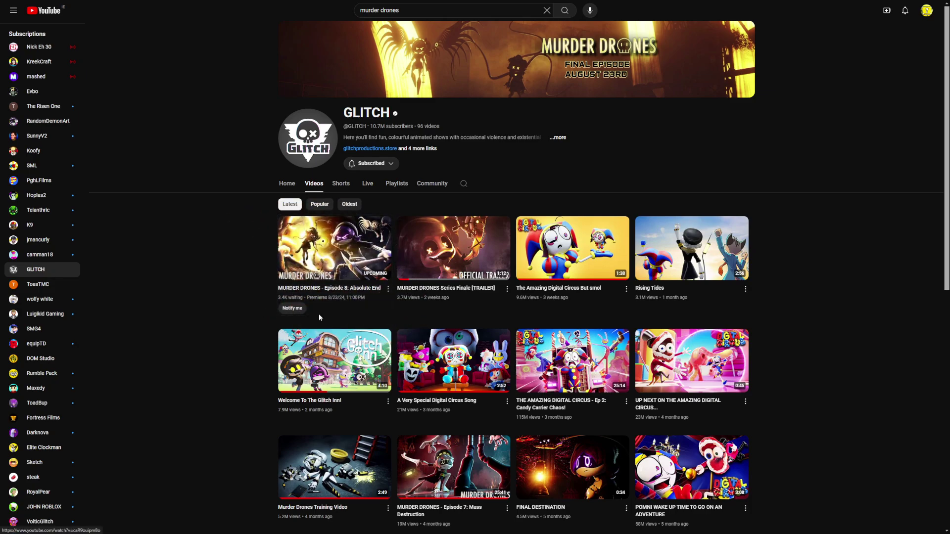
Turn on 'Notify me' for the Murder Drones Episode 8: Absolute End premiere.
left_click(289, 311)
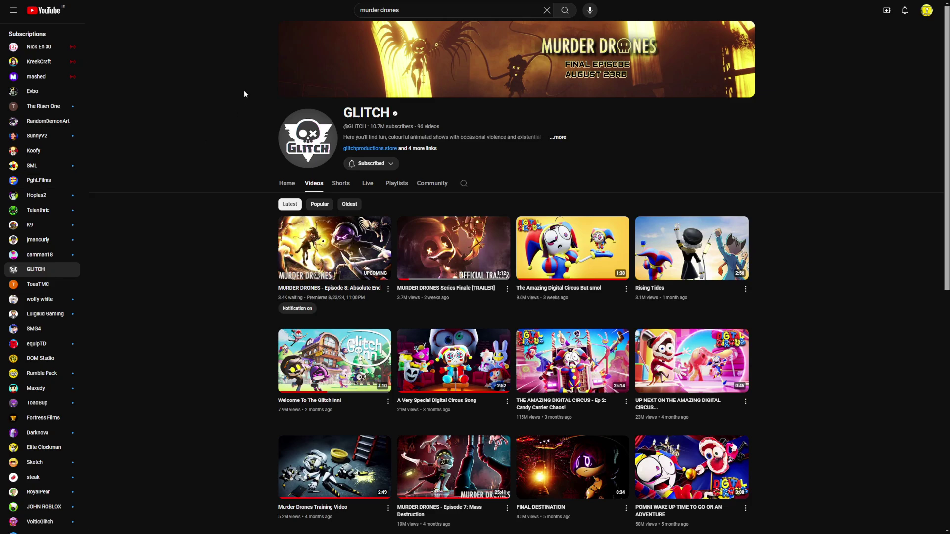
Browse the Community posts about Episode 8, briefly selecting post text, then return to Videos.
left_click(432, 183)
scroll(432, 183, "down", 2)
scroll(437, 286, "down", 5)
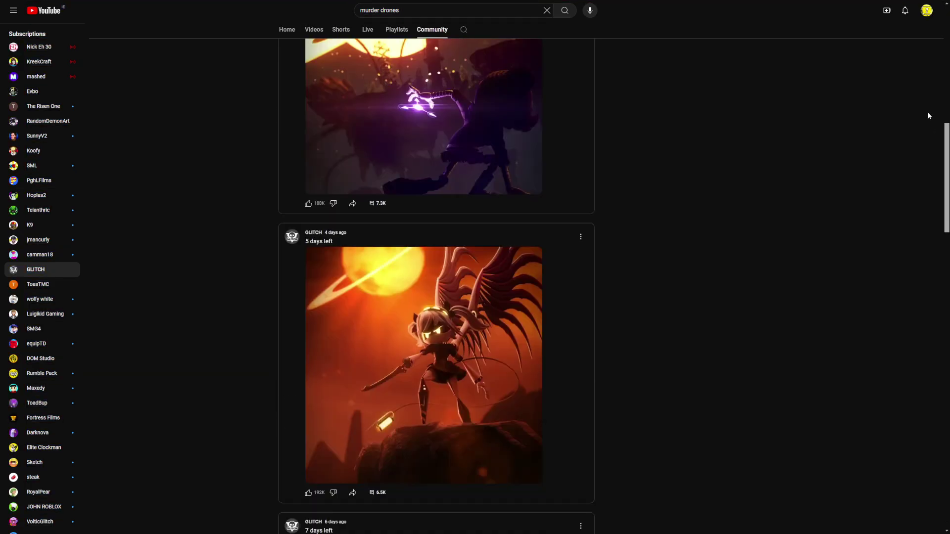
scroll(436, 286, "down", 5)
scroll(436, 287, "down", 5)
scroll(290, 292, "down", 7)
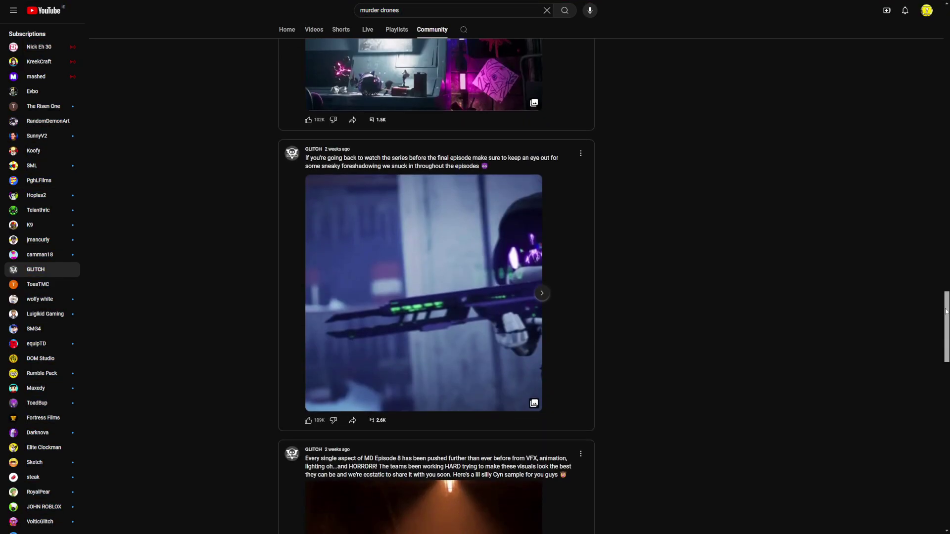
scroll(290, 292, "down", 3)
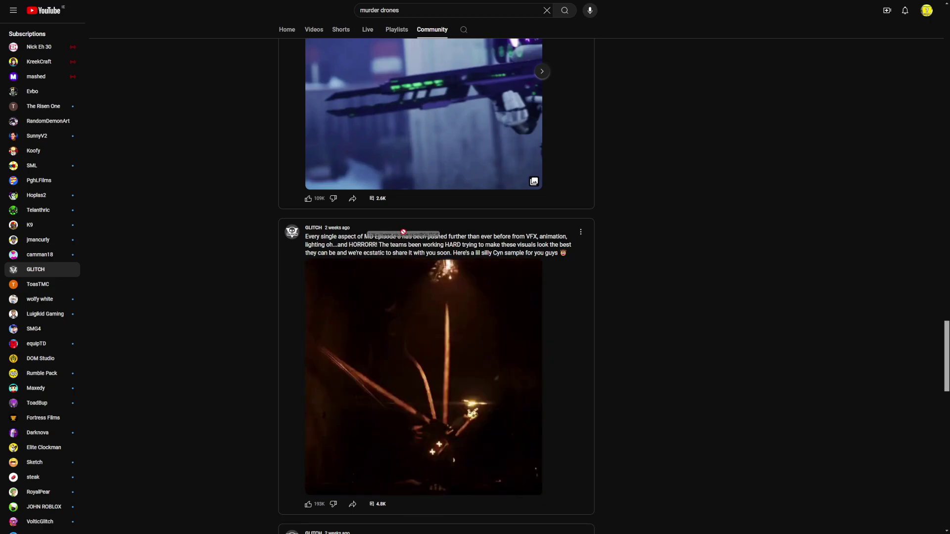
left_click_drag(327, 244, 431, 222)
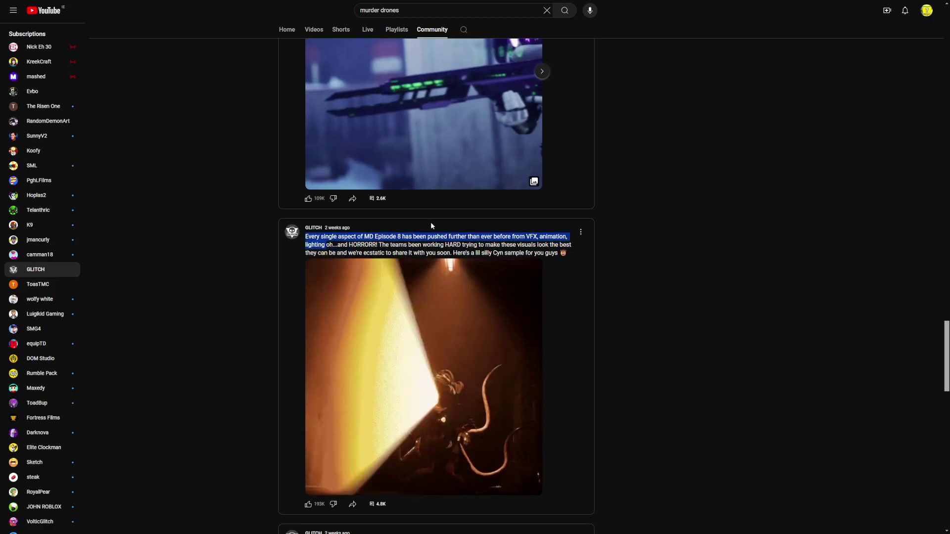
left_click(647, 237)
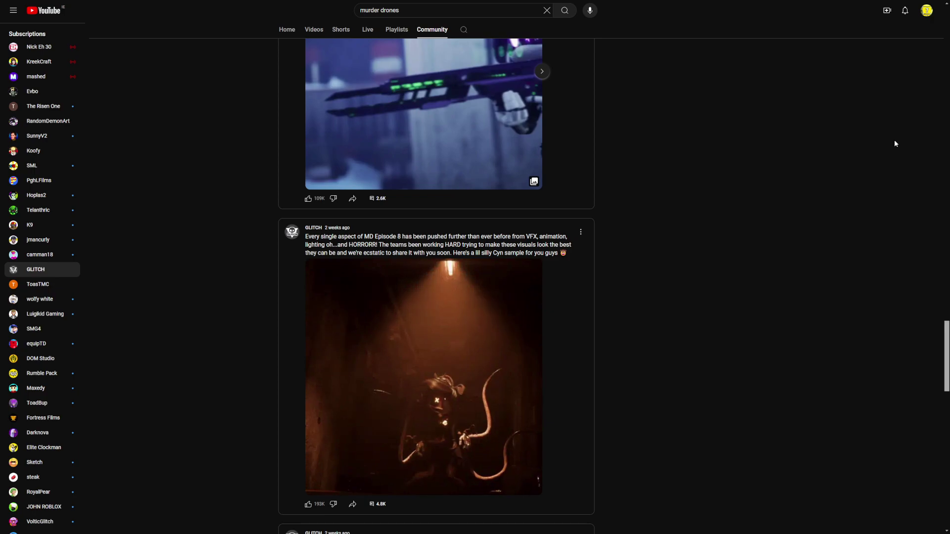
scroll(866, 414, "up", 3)
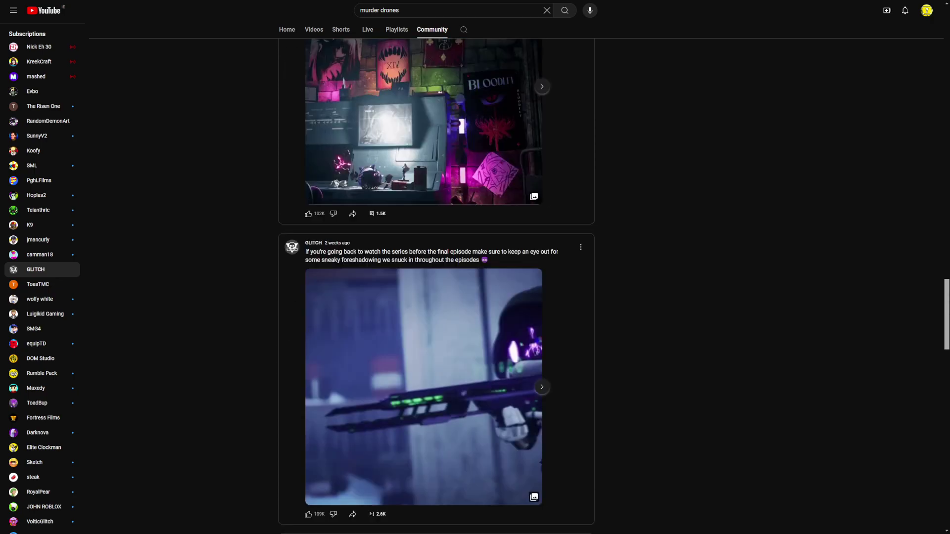
scroll(938, 311, "down", 5)
scroll(938, 312, "up", 1)
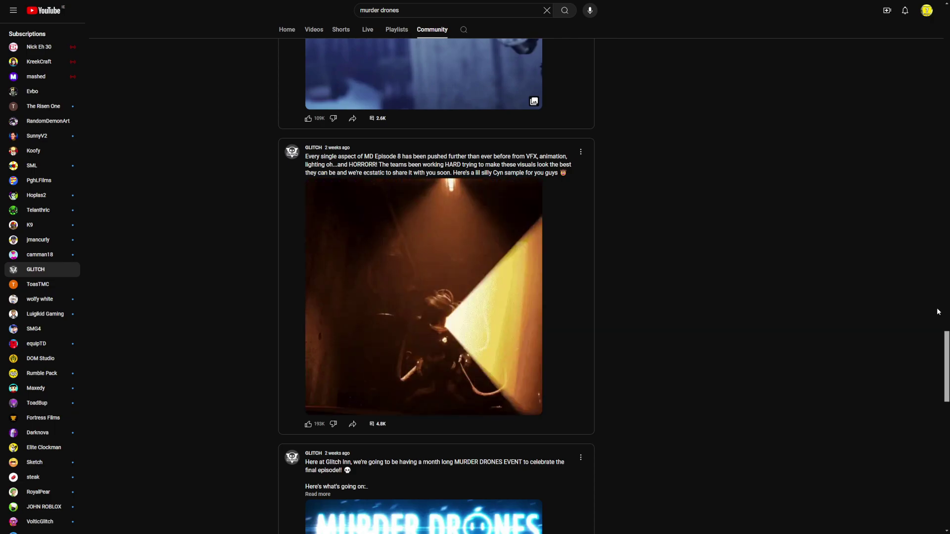
scroll(937, 309, "up", 5)
scroll(416, 216, "up", 5)
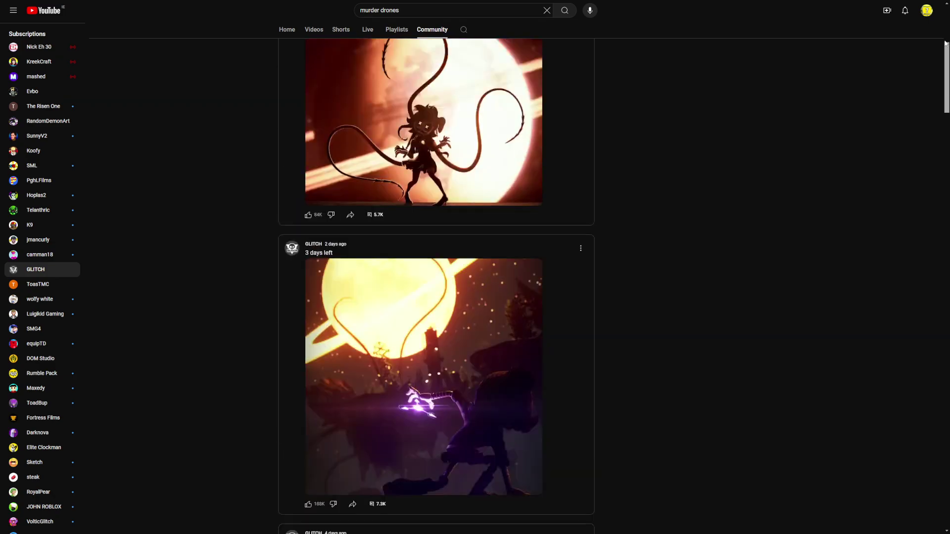
scroll(417, 216, "up", 5)
left_click(319, 181)
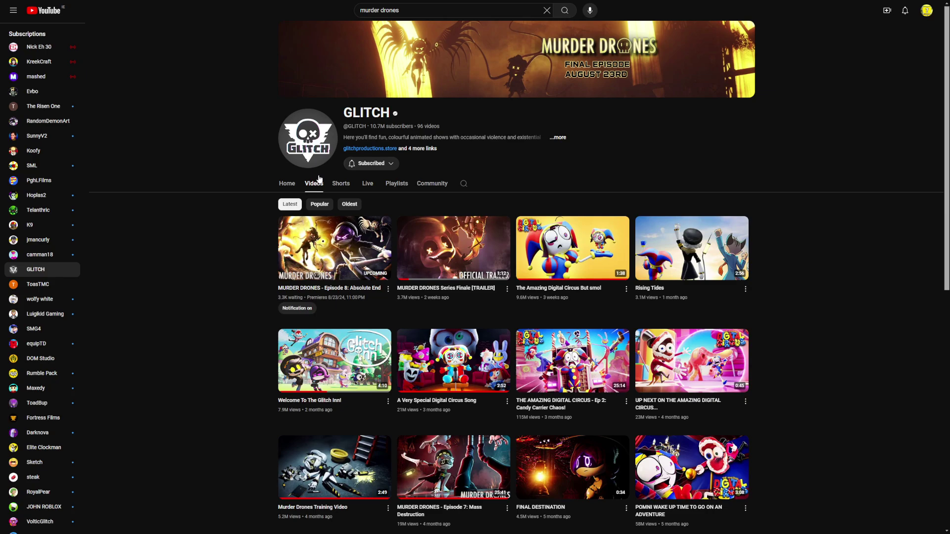
key("super")
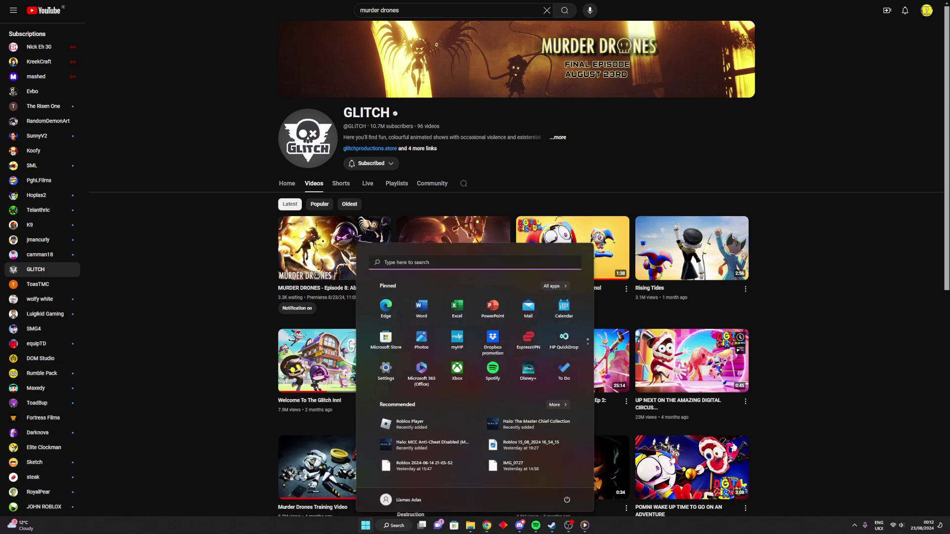
left_click(831, 369)
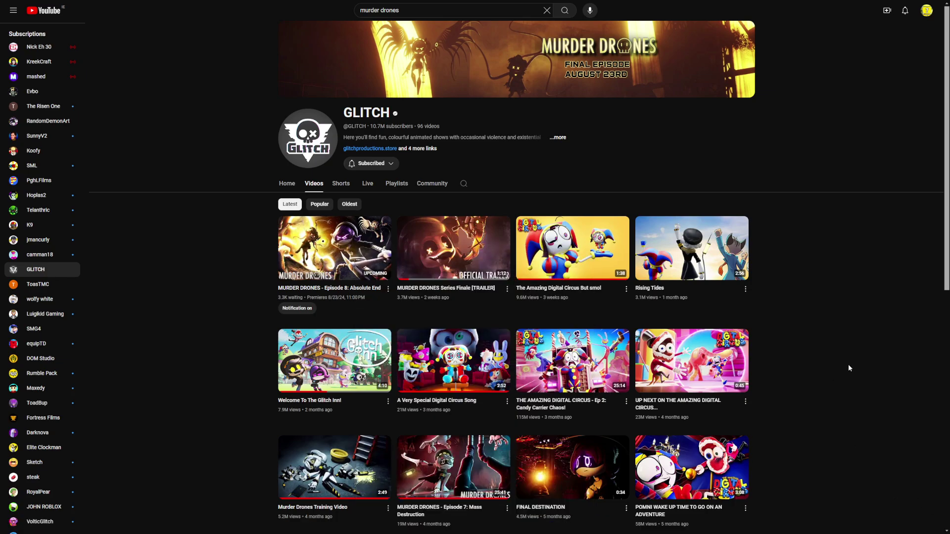